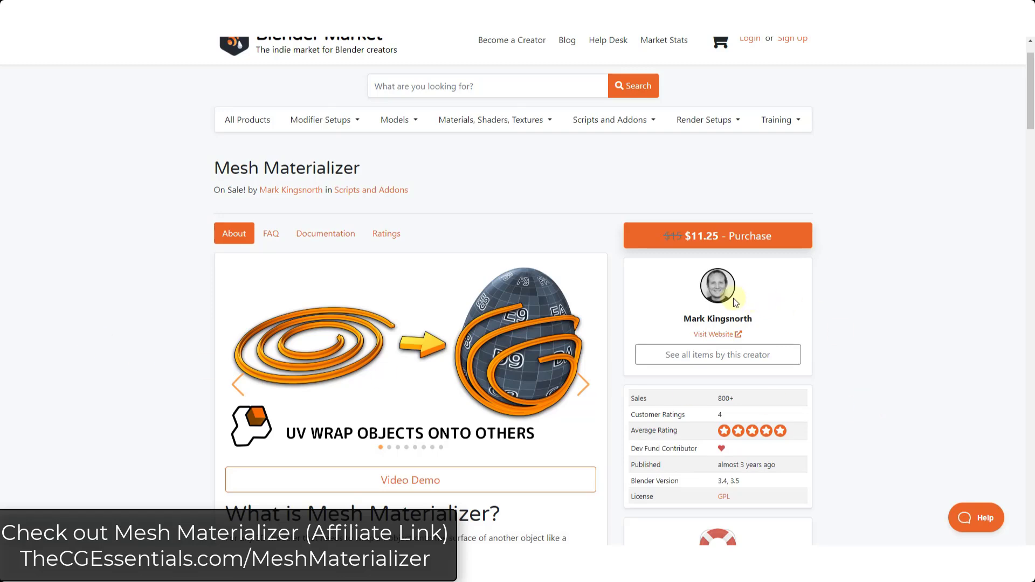
Step through the Mesh Materializer page's showcase slides on Blender Market.
{"action": "scroll", "coordinate": [162, 300], "scroll_direction": "down", "scroll_amount": 2}
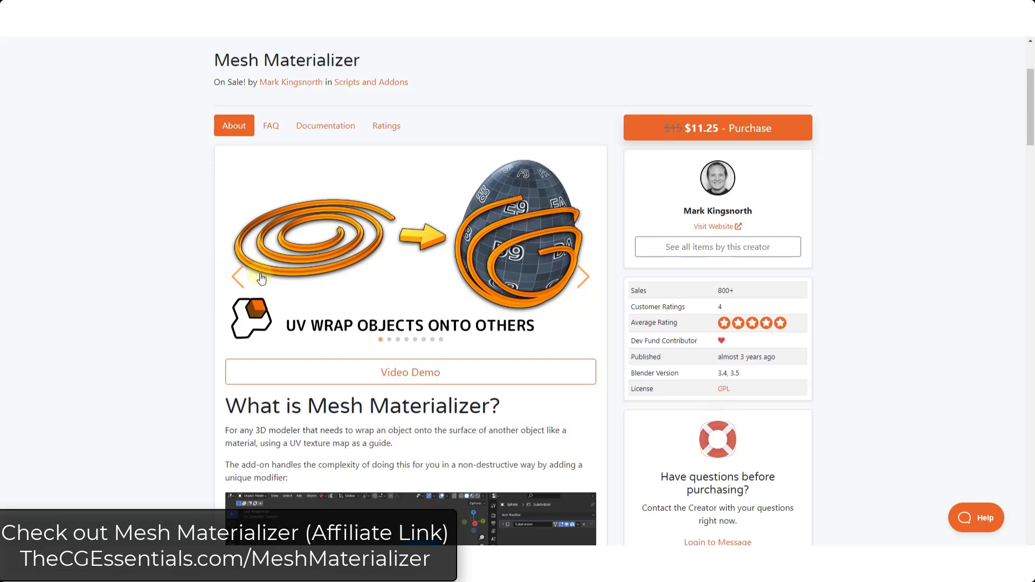
{"action": "left_click", "coordinate": [583, 278]}
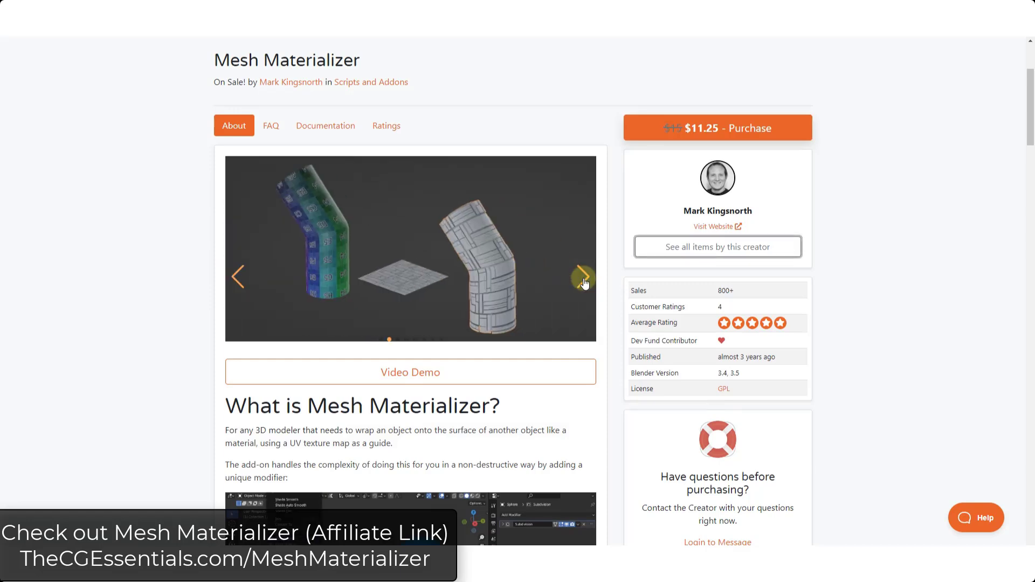
{"action": "left_click", "coordinate": [583, 280]}
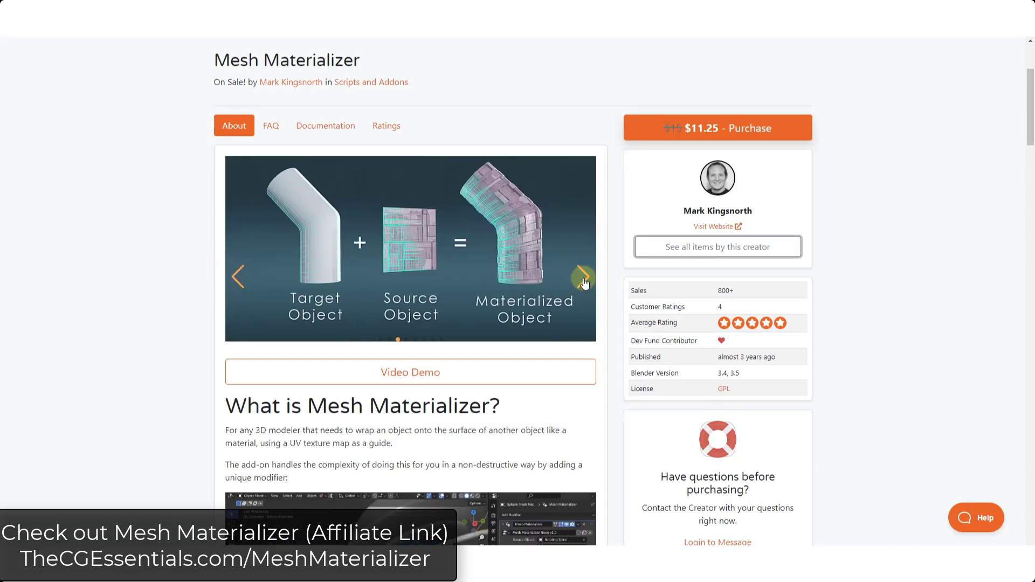
{"action": "left_click", "coordinate": [584, 279]}
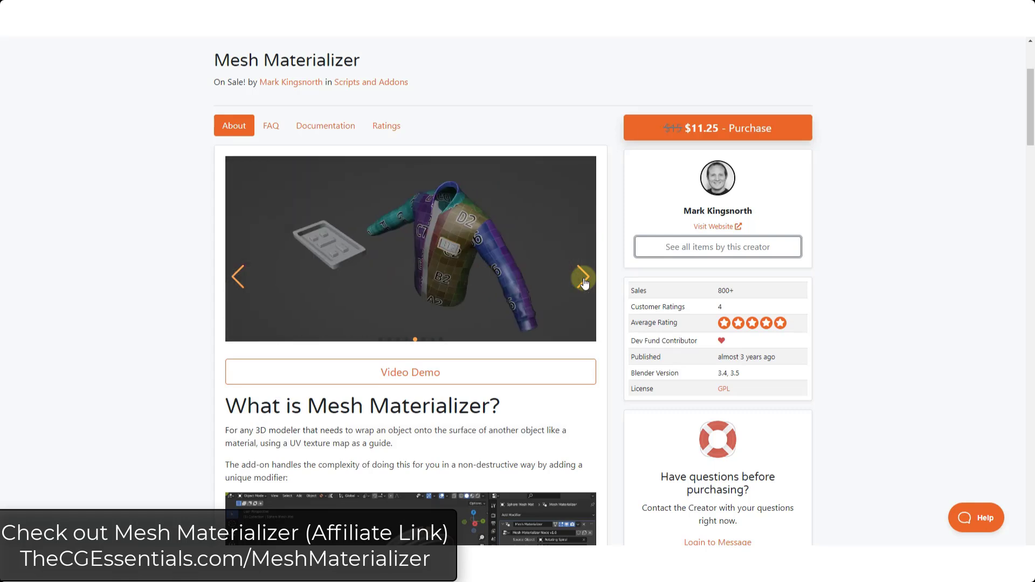
{"action": "left_click", "coordinate": [584, 280]}
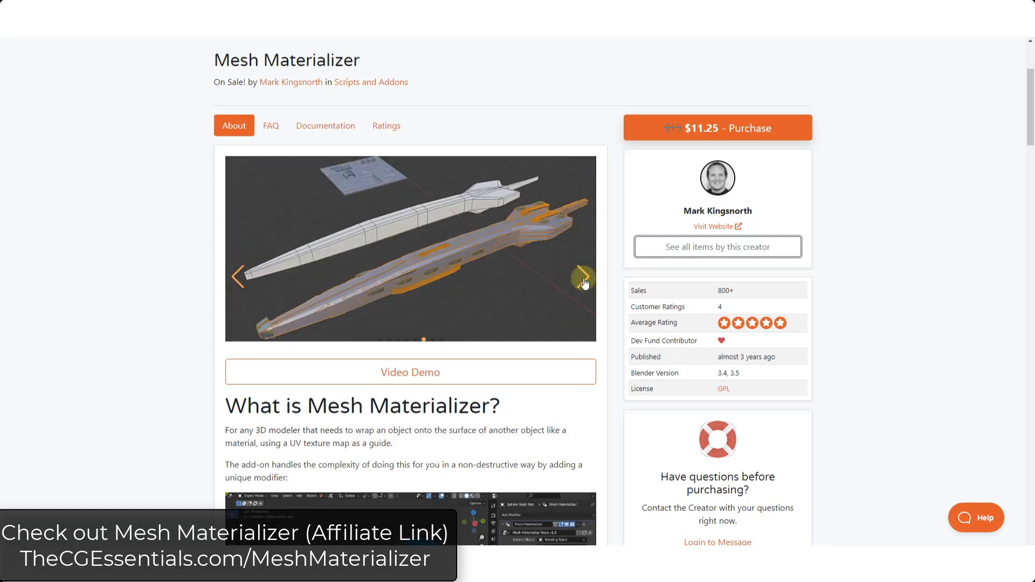
{"action": "left_click", "coordinate": [584, 280]}
Scroll down through the description and Features sections to the Examples section.
{"action": "scroll", "coordinate": [186, 273], "scroll_direction": "down", "scroll_amount": 1}
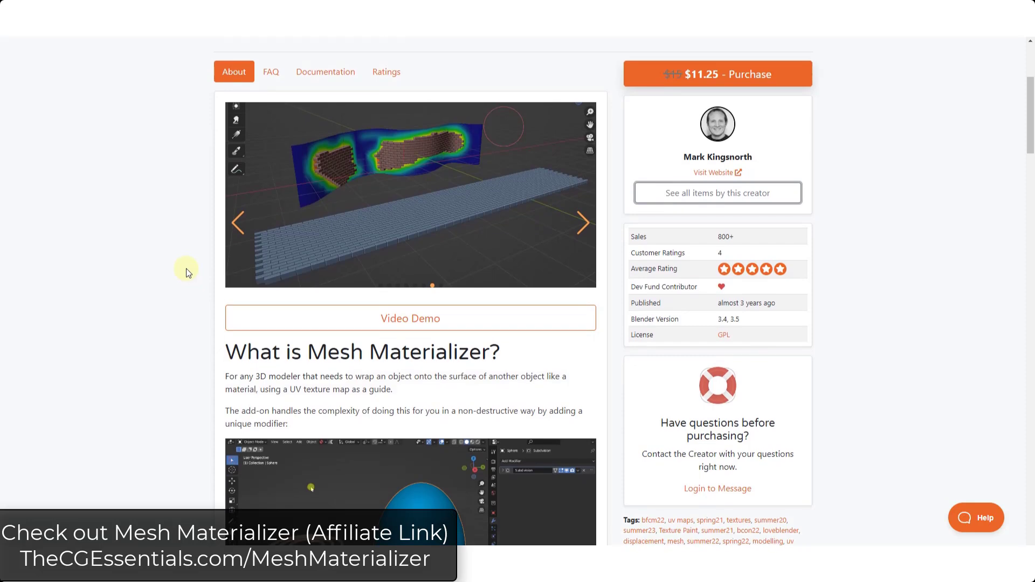
{"action": "scroll", "coordinate": [165, 269], "scroll_direction": "down", "scroll_amount": 1}
{"action": "scroll", "coordinate": [166, 270], "scroll_direction": "down", "scroll_amount": 3}
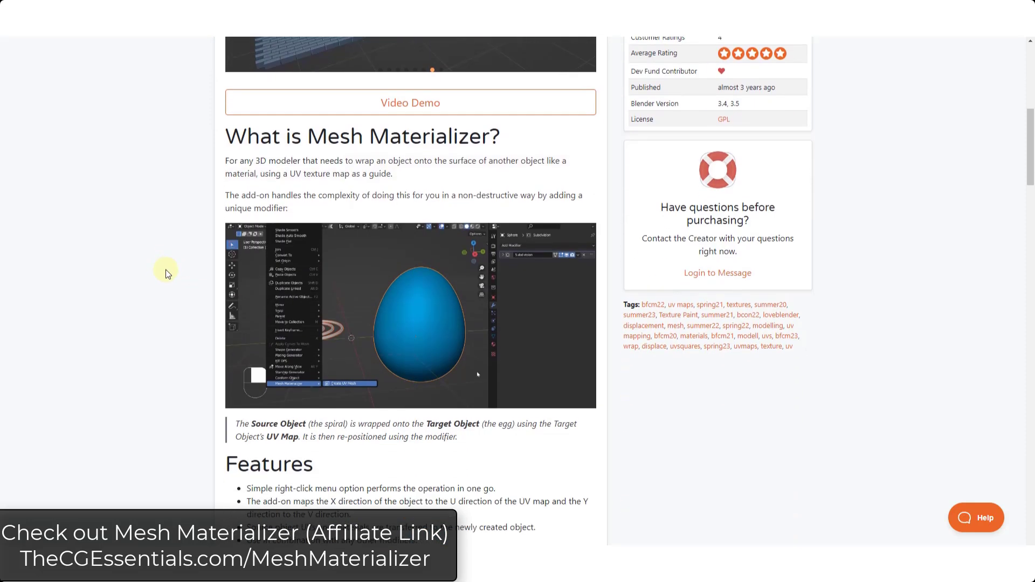
{"action": "scroll", "coordinate": [166, 270], "scroll_direction": "down", "scroll_amount": 2}
{"action": "scroll", "coordinate": [166, 269], "scroll_direction": "down", "scroll_amount": 2}
{"action": "scroll", "coordinate": [166, 270], "scroll_direction": "down", "scroll_amount": 2}
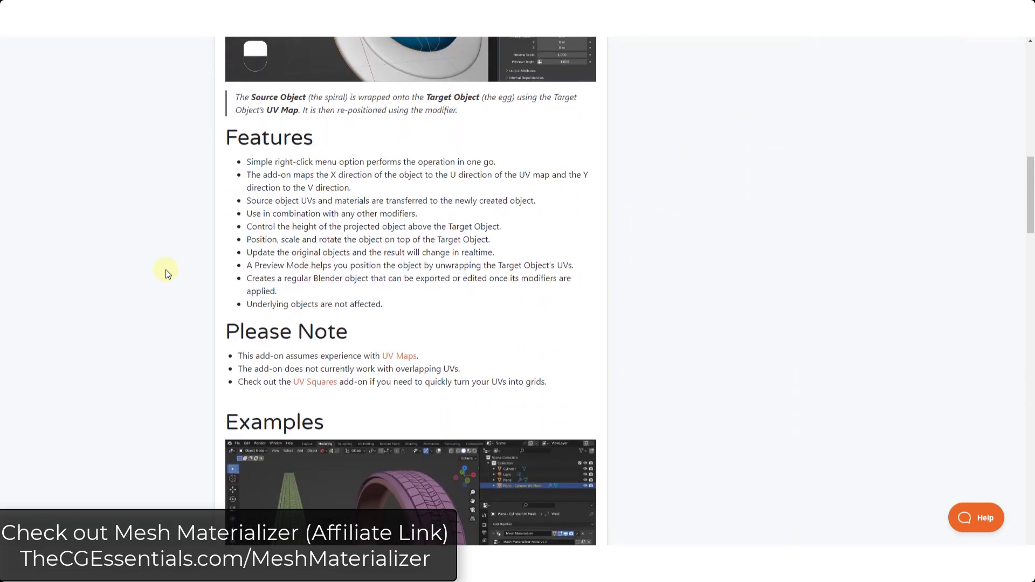
{"action": "scroll", "coordinate": [166, 270], "scroll_direction": "down", "scroll_amount": 2}
{"action": "scroll", "coordinate": [166, 270], "scroll_direction": "down", "scroll_amount": 1}
{"action": "scroll", "coordinate": [166, 270], "scroll_direction": "down", "scroll_amount": 3}
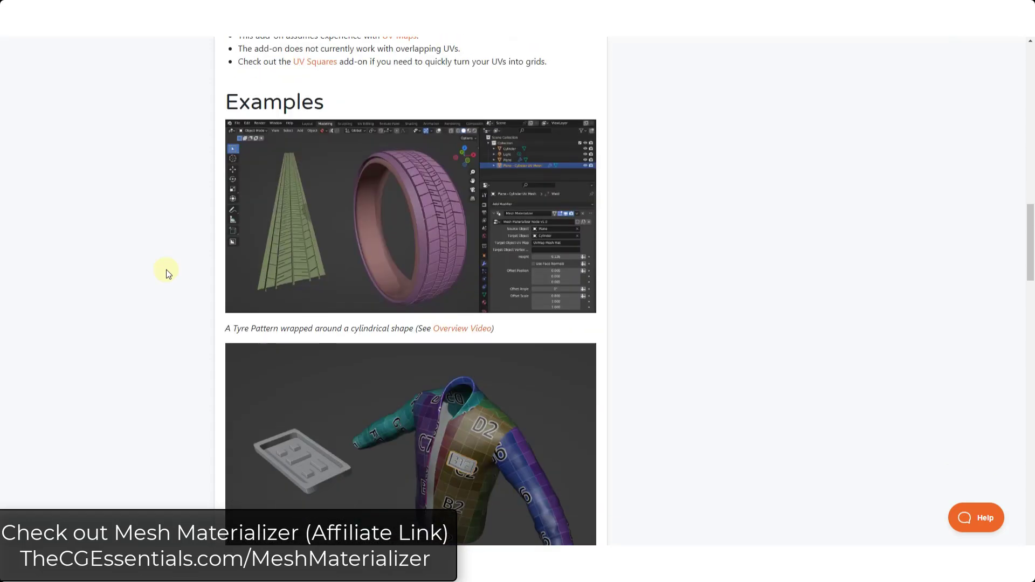
{"action": "scroll", "coordinate": [167, 268], "scroll_direction": "down", "scroll_amount": 1}
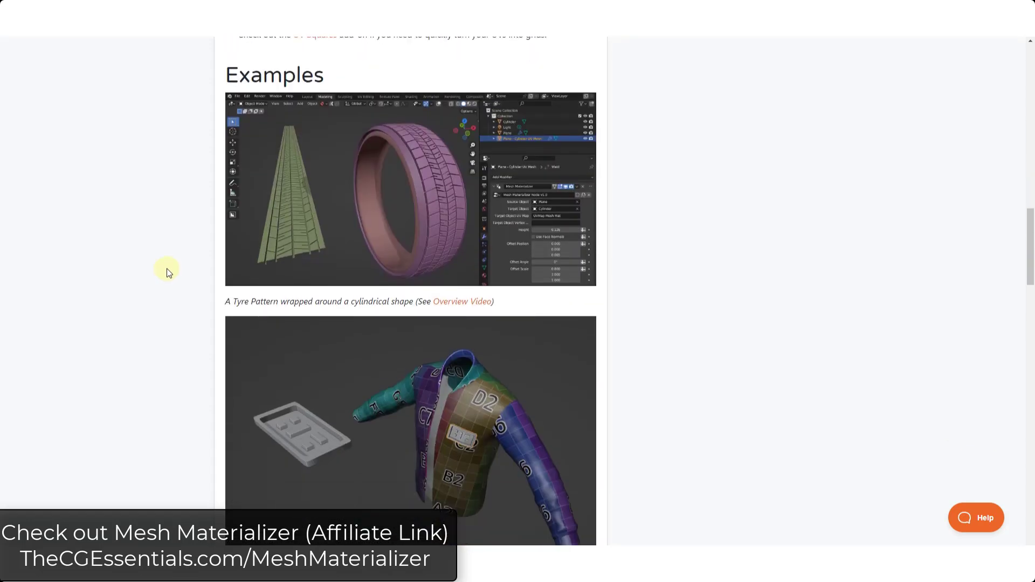
{"action": "scroll", "coordinate": [166, 268], "scroll_direction": "down", "scroll_amount": 2}
{"action": "scroll", "coordinate": [166, 269], "scroll_direction": "down", "scroll_amount": 3}
{"action": "scroll", "coordinate": [183, 251], "scroll_direction": "down", "scroll_amount": 2}
{"action": "scroll", "coordinate": [185, 249], "scroll_direction": "down", "scroll_amount": 5}
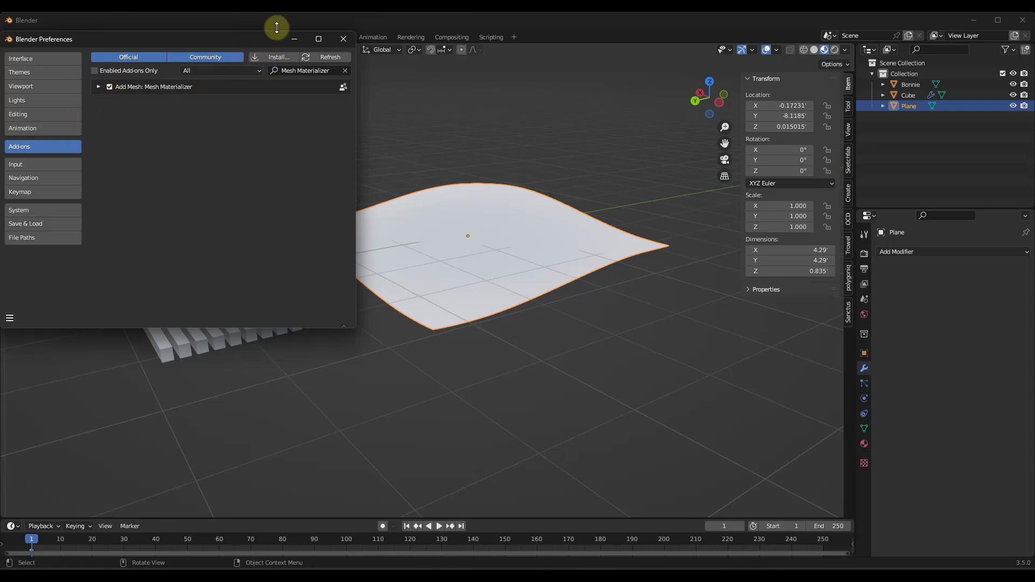
Expand the Mesh Materializer add-on entry, then close Preferences and return to the scene.
{"action": "left_click", "coordinate": [100, 87]}
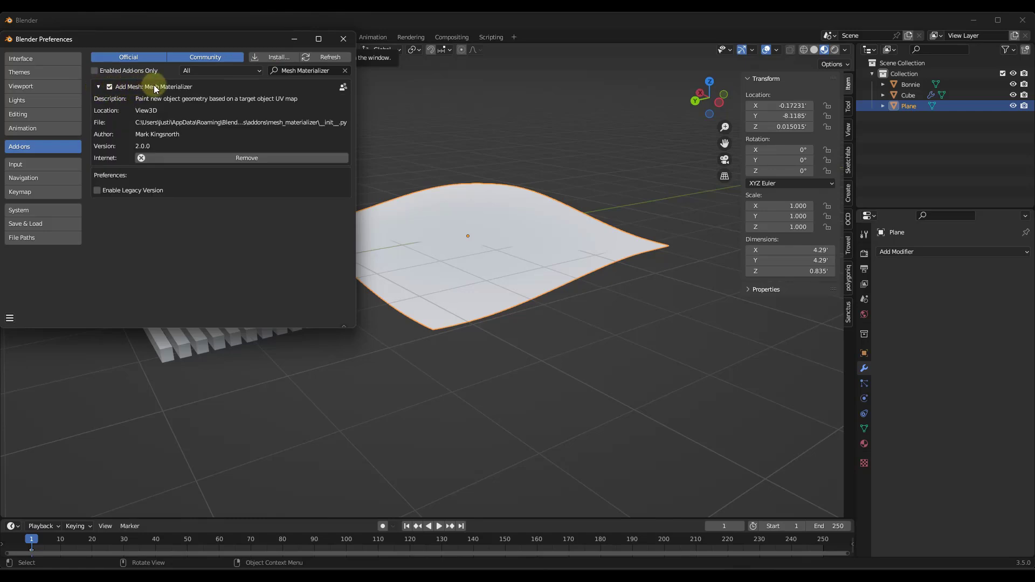
{"action": "left_click", "coordinate": [347, 38]}
{"action": "middle_click_drag", "start_coordinate": [419, 160], "coordinate": [220, 306]}
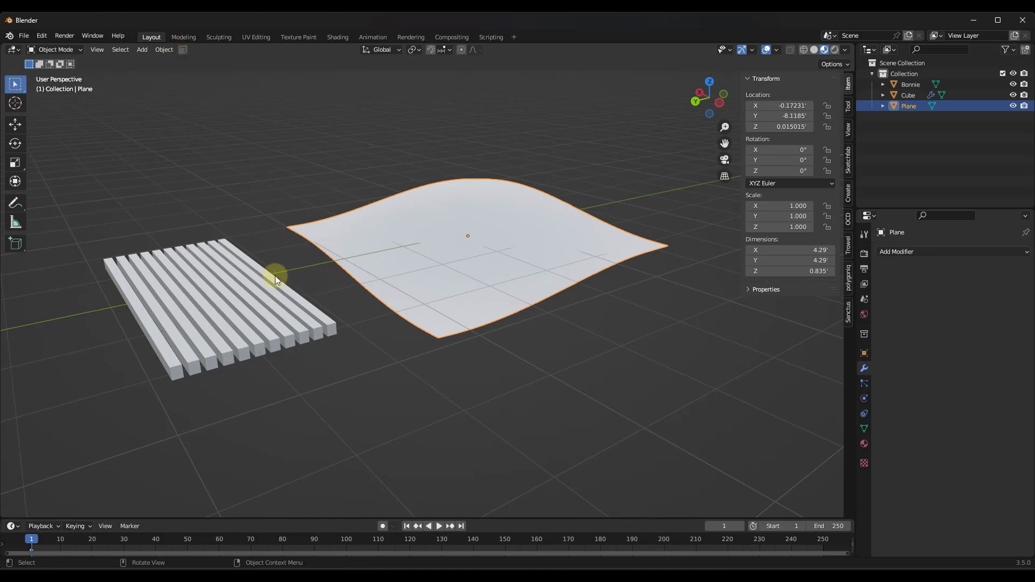
Select the Cube bar array, then Shift-select the curved Plane as the active object.
{"action": "left_click", "coordinate": [261, 280]}
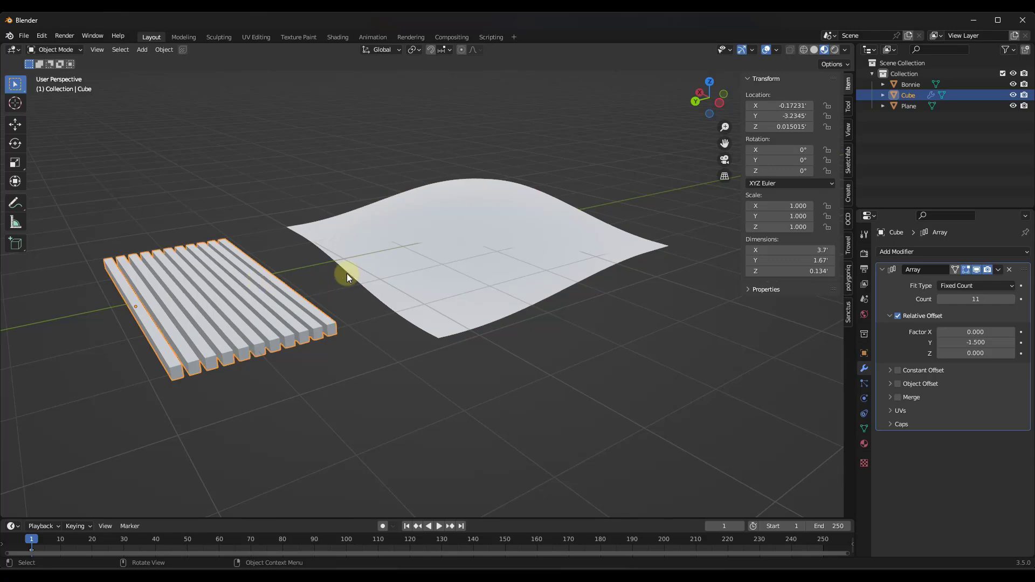
{"action": "left_click", "coordinate": [458, 240], "text": "shift"}
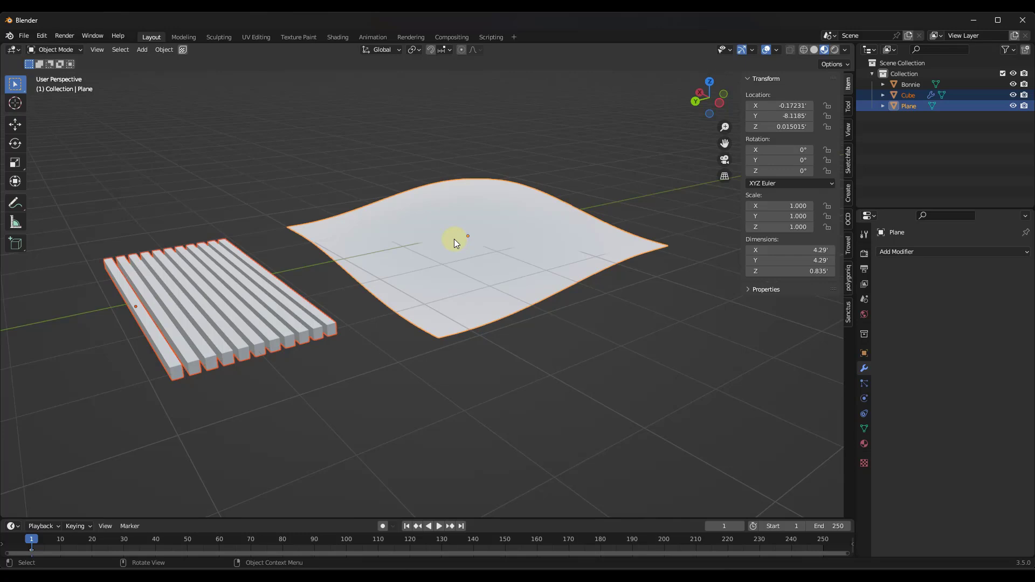
Create the 'Cube - Plane UV Mesh' object of upright slats and orbit to inspect it.
{"action": "left_click", "coordinate": [183, 52]}
{"action": "scroll", "coordinate": [674, 309], "scroll_direction": "down", "scroll_amount": 3}
{"action": "scroll", "coordinate": [605, 304], "scroll_direction": "up", "scroll_amount": 3}
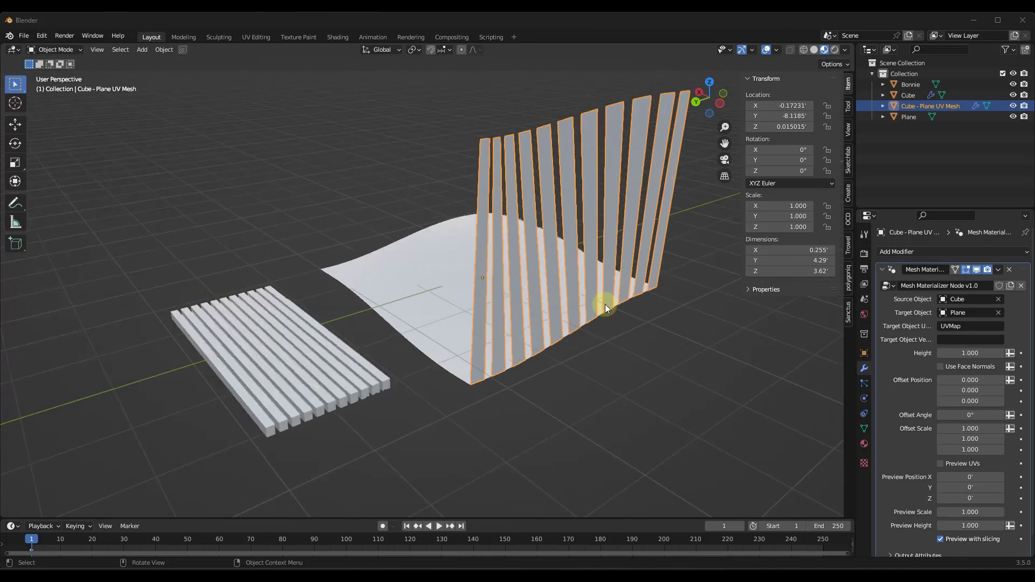
{"action": "middle_click_drag", "start_coordinate": [605, 304], "coordinate": [607, 287]}
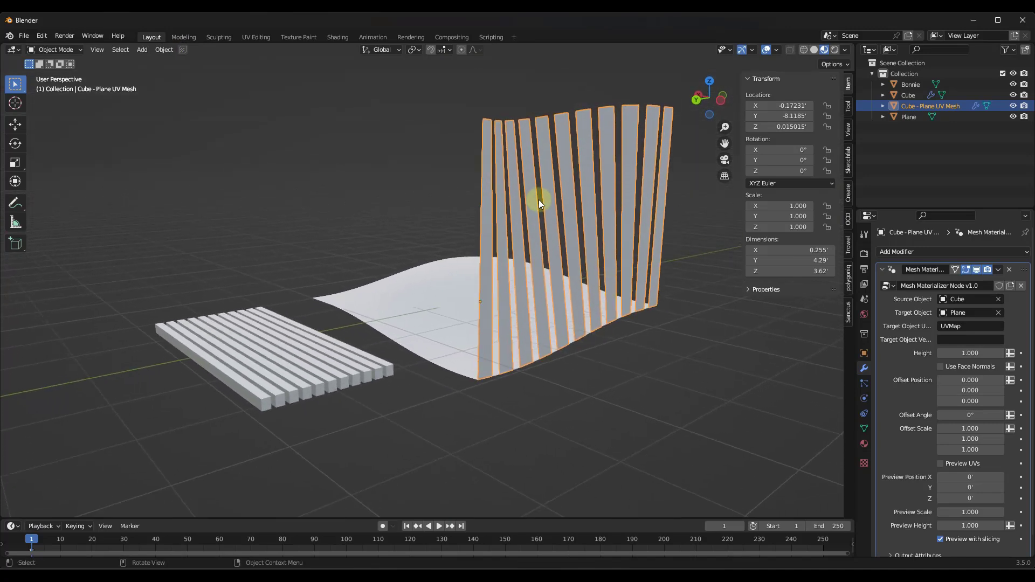
{"action": "mouse_move", "coordinate": [516, 302]}
{"action": "middle_mouse_down"}
{"action": "mouse_move", "coordinate": [576, 314]}
{"action": "mouse_move", "coordinate": [500, 332]}
{"action": "mouse_move", "coordinate": [344, 338]}
{"action": "middle_mouse_up"}
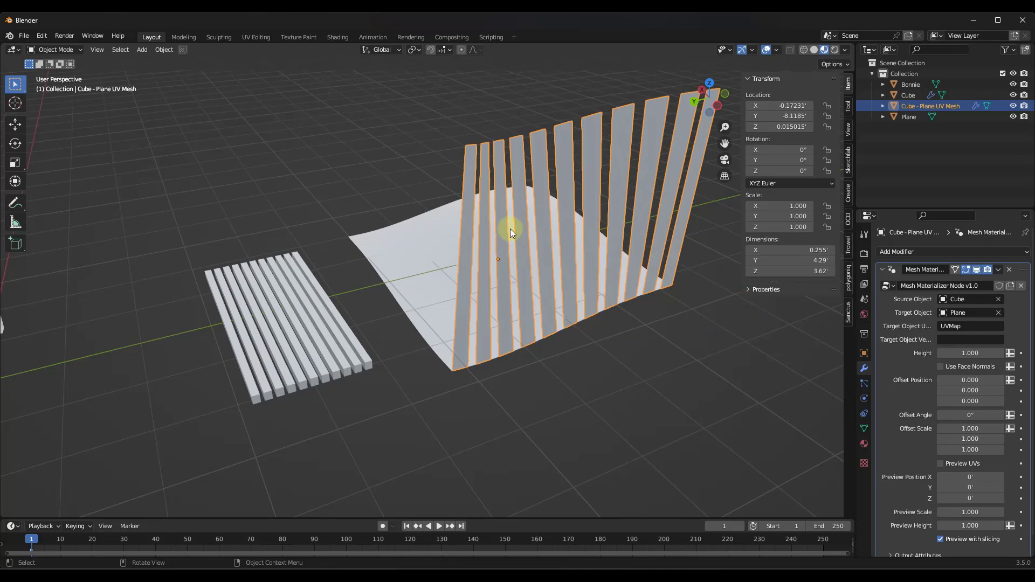
{"action": "mouse_move", "coordinate": [511, 231]}
{"action": "middle_mouse_down"}
{"action": "mouse_move", "coordinate": [370, 282]}
{"action": "mouse_move", "coordinate": [528, 245]}
{"action": "mouse_move", "coordinate": [739, 337]}
{"action": "middle_mouse_up"}
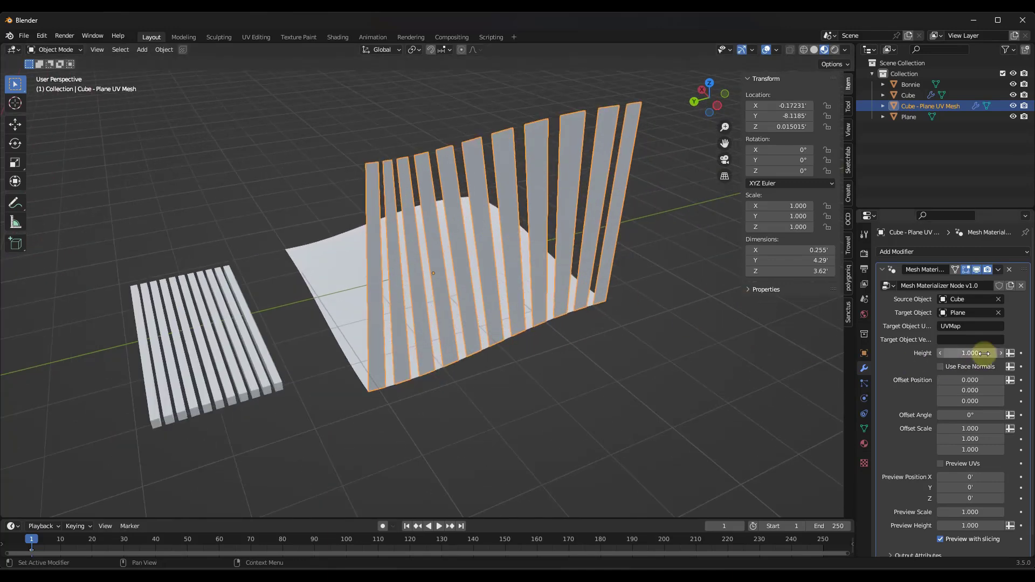
Set Mesh Materializer Height 0.070, Offset Position X -0.040 and Offset Scale X 0.900.
{"action": "mouse_move", "coordinate": [983, 353]}
{"action": "left_mouse_down"}
{"action": "mouse_move", "coordinate": [458, 351]}
{"action": "mouse_move", "coordinate": [425, 363]}
{"action": "mouse_move", "coordinate": [411, 235]}
{"action": "left_mouse_up"}
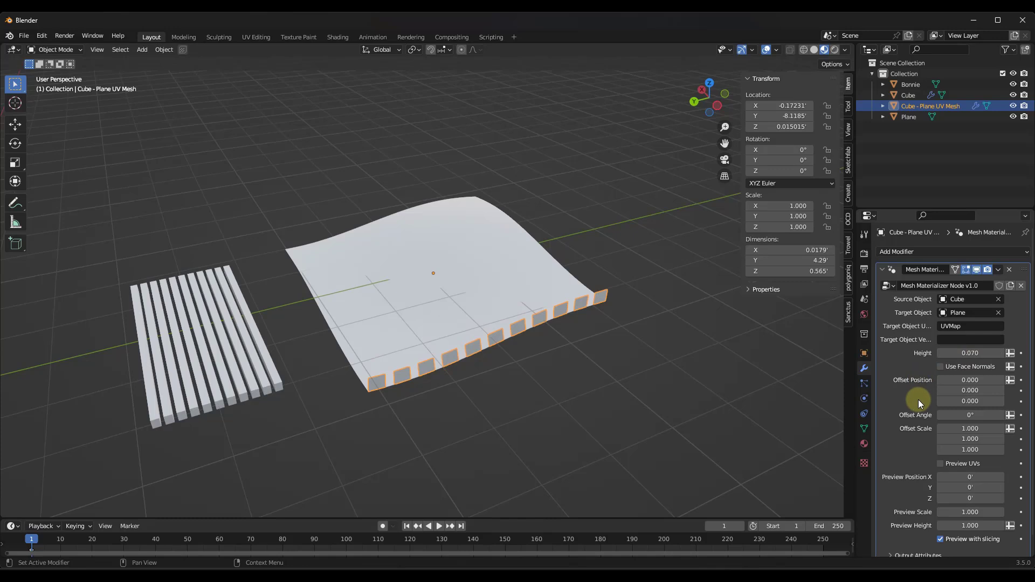
{"action": "left_click", "coordinate": [958, 387]}
{"action": "left_click_drag", "start_coordinate": [959, 380], "coordinate": [448, 248]}
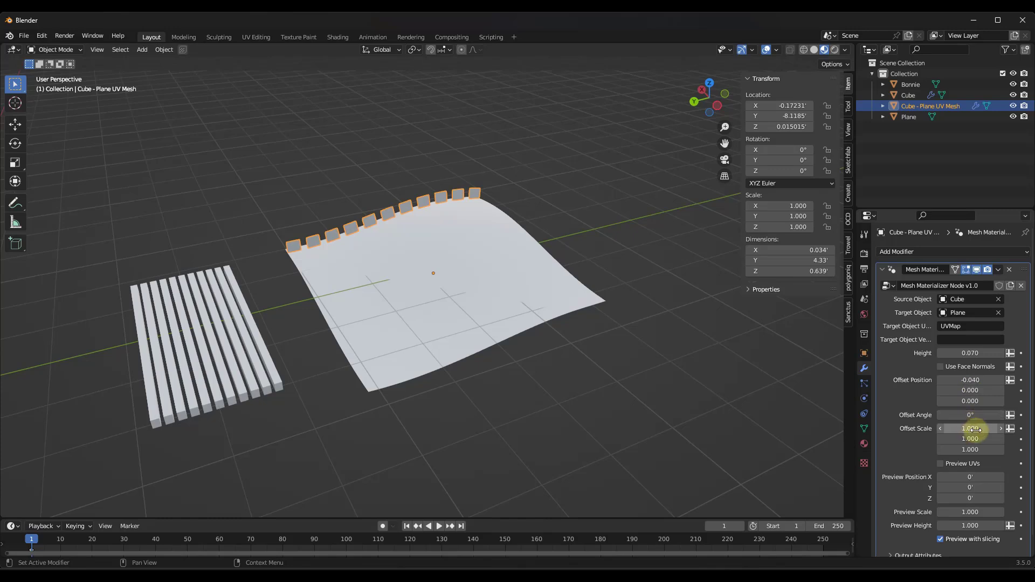
{"action": "left_click_drag", "start_coordinate": [970, 428], "coordinate": [448, 296]}
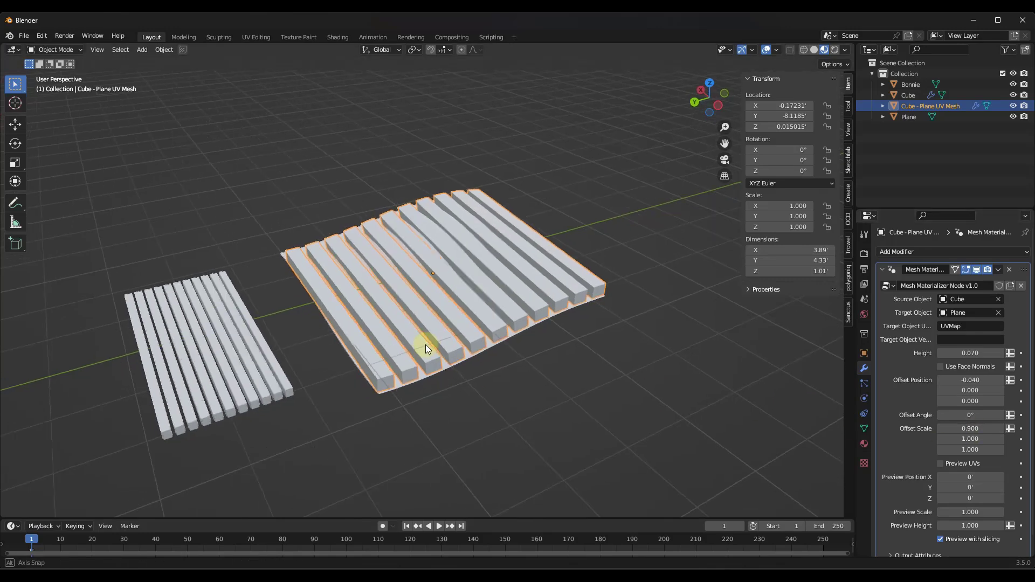
{"action": "mouse_move", "coordinate": [428, 351]}
{"action": "middle_mouse_down"}
{"action": "mouse_move", "coordinate": [458, 351]}
{"action": "mouse_move", "coordinate": [399, 361]}
{"action": "middle_mouse_up"}
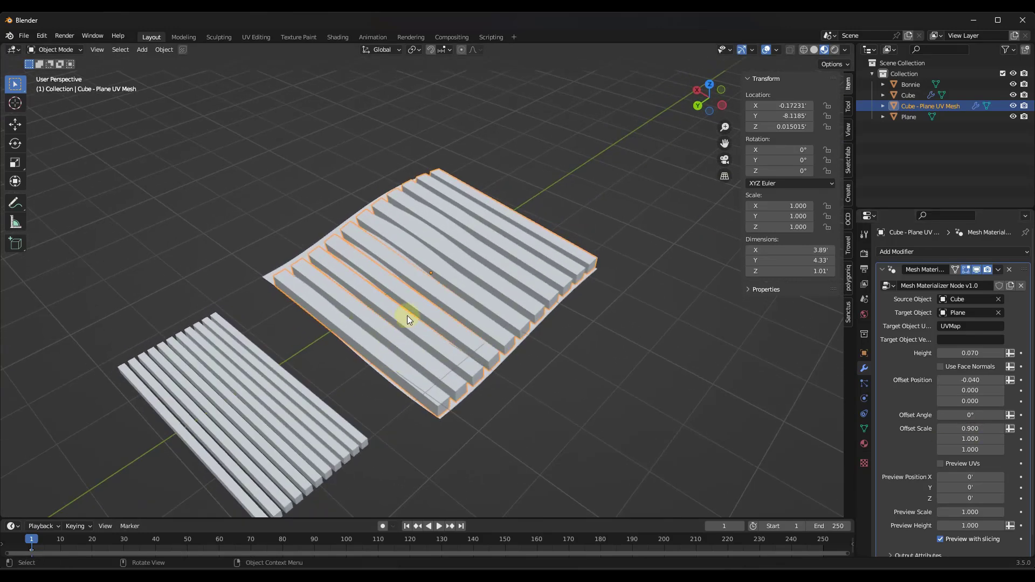
{"action": "mouse_move", "coordinate": [406, 315]}
{"action": "middle_mouse_down"}
{"action": "mouse_move", "coordinate": [419, 349]}
{"action": "mouse_move", "coordinate": [432, 300]}
{"action": "mouse_move", "coordinate": [411, 303]}
{"action": "mouse_move", "coordinate": [599, 379]}
{"action": "middle_mouse_up"}
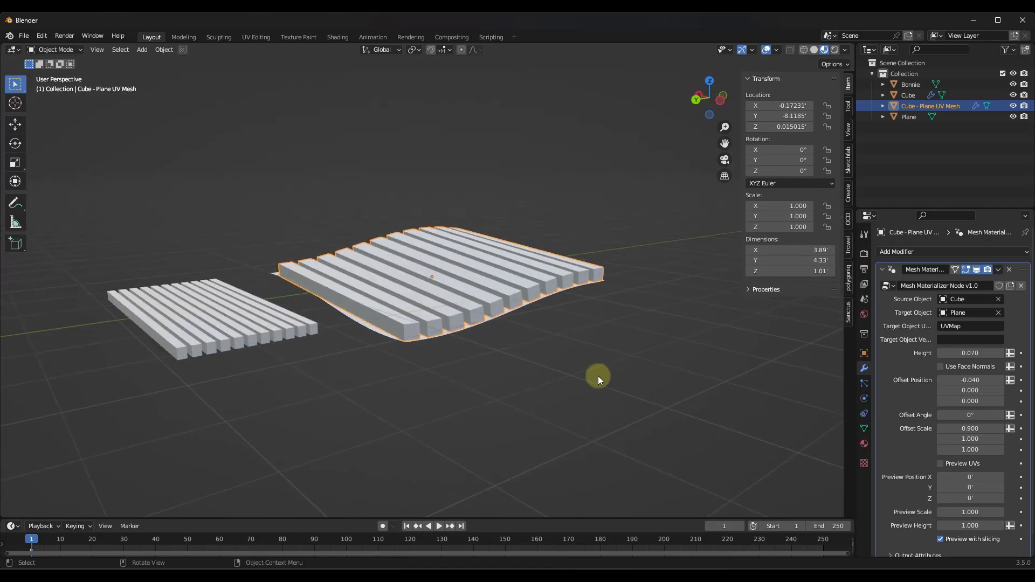
Set Offset Scale Y to 0.610 so the bars fit within the Plane's edges.
{"action": "double_click", "coordinate": [970, 439]}
{"action": "type", "text": "0.7"}
{"action": "key", "text": "Return"}
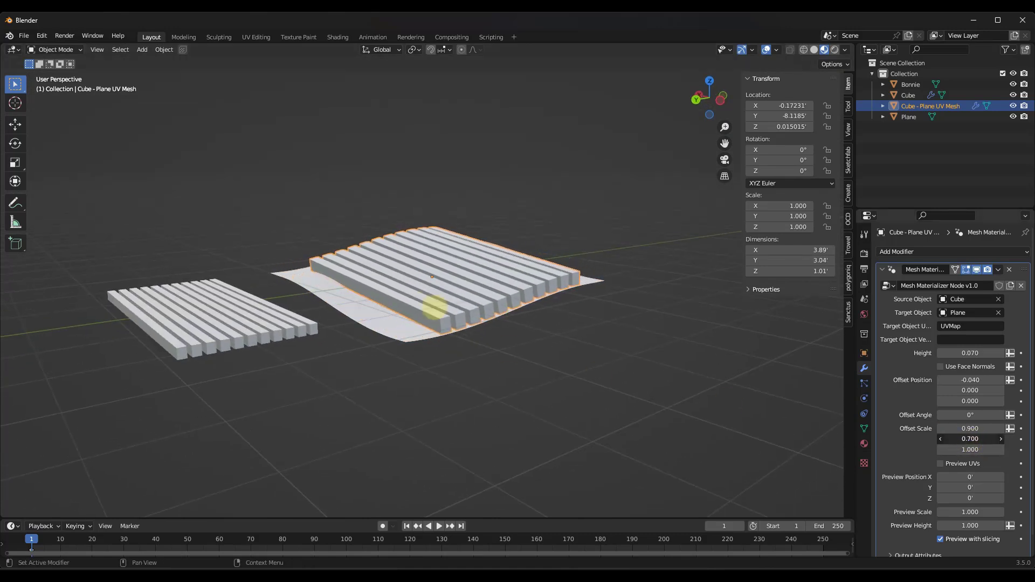
{"action": "left_click_drag", "start_coordinate": [434, 307], "coordinate": [430, 310]}
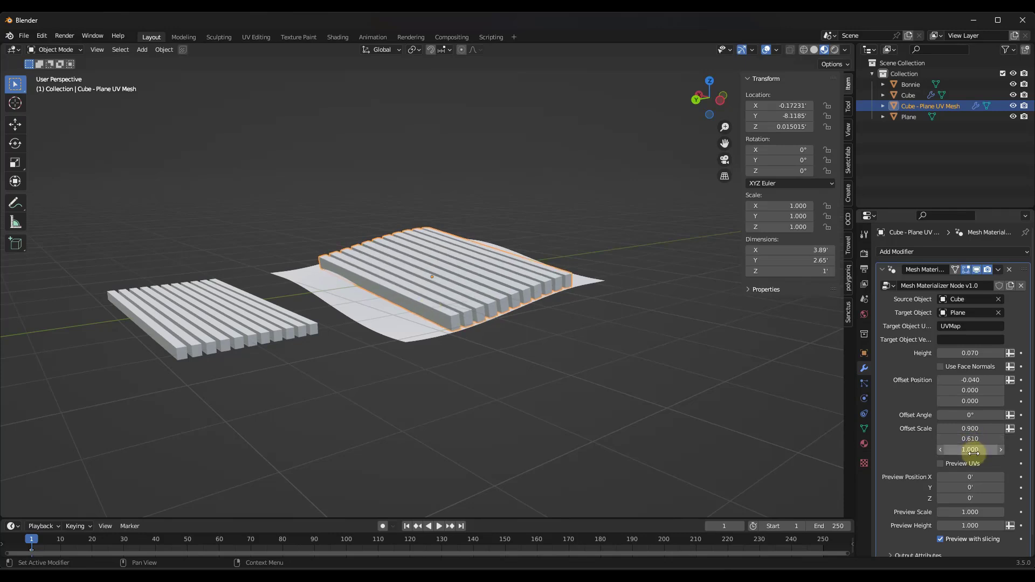
{"action": "middle_click_drag", "start_coordinate": [463, 292], "coordinate": [462, 287], "text": "ctrl"}
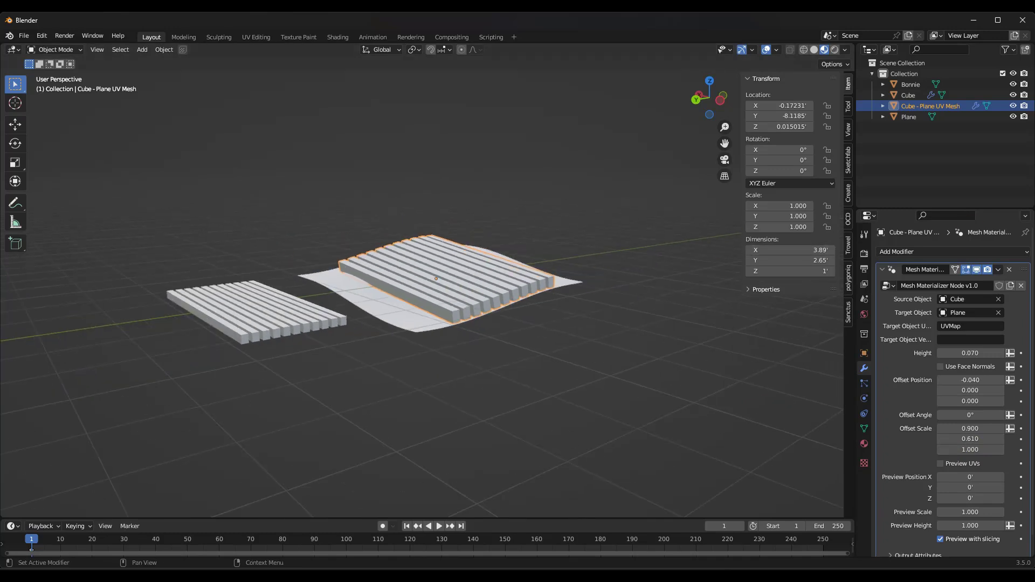
{"action": "mouse_move", "coordinate": [539, 250]}
{"action": "middle_mouse_down"}
{"action": "mouse_move", "coordinate": [464, 264]}
{"action": "mouse_move", "coordinate": [512, 284]}
{"action": "middle_mouse_up"}
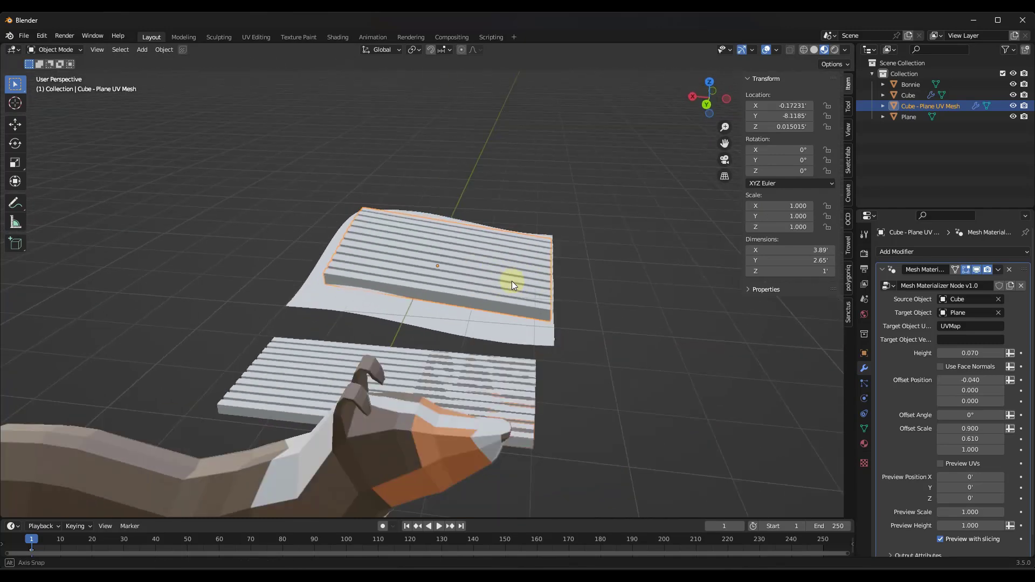